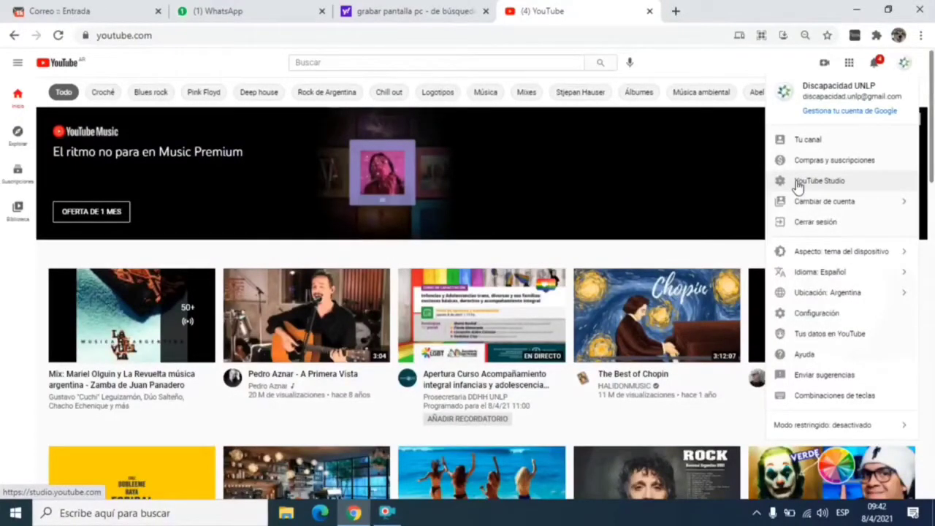
- Start a new video upload and choose the file "video prueba subtitulado" from the Descargas folder
left_click(806, 68)
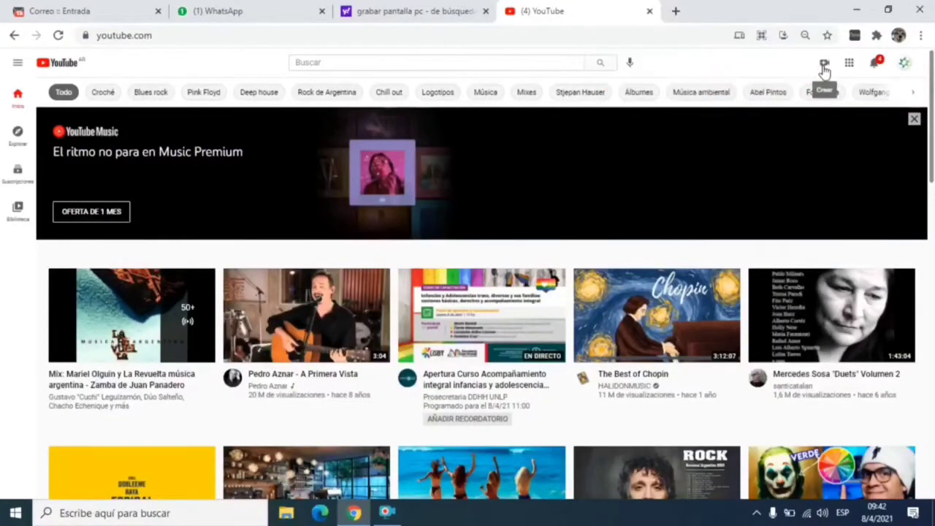
left_click(825, 65)
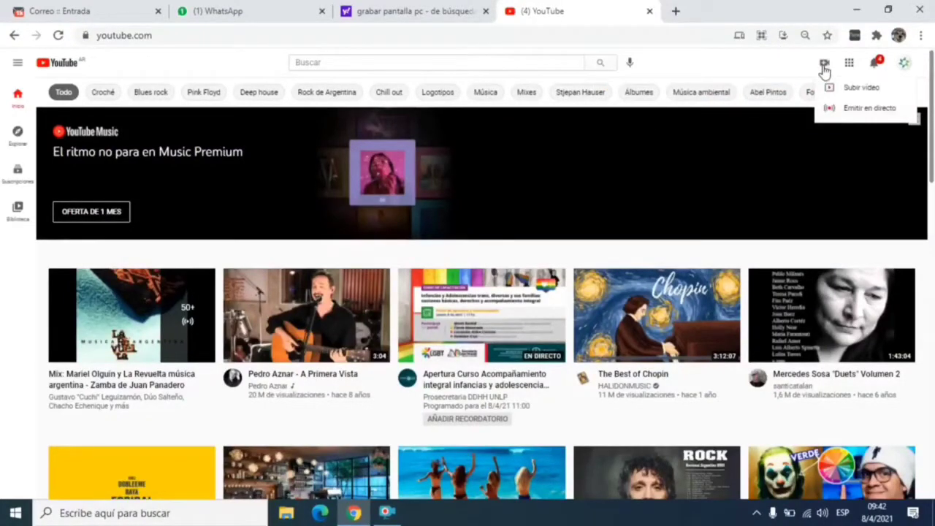
left_click(831, 87)
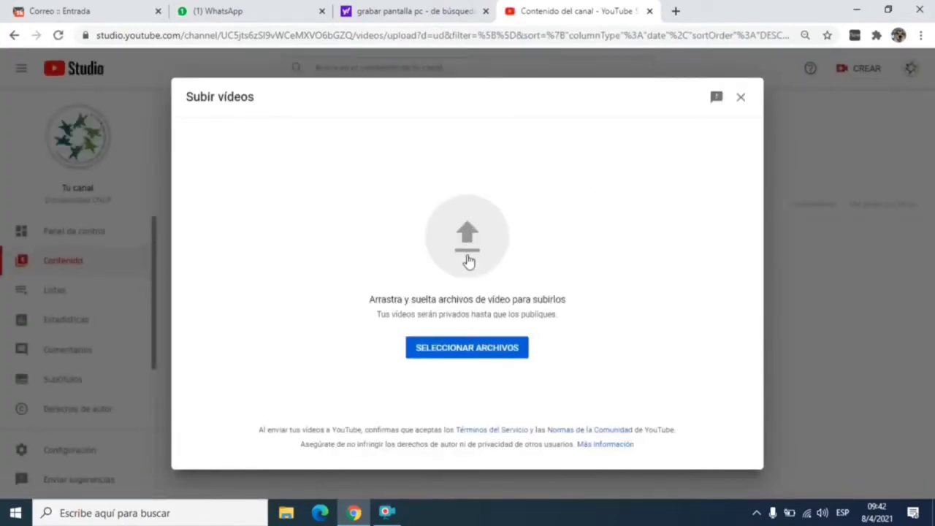
left_click(454, 353)
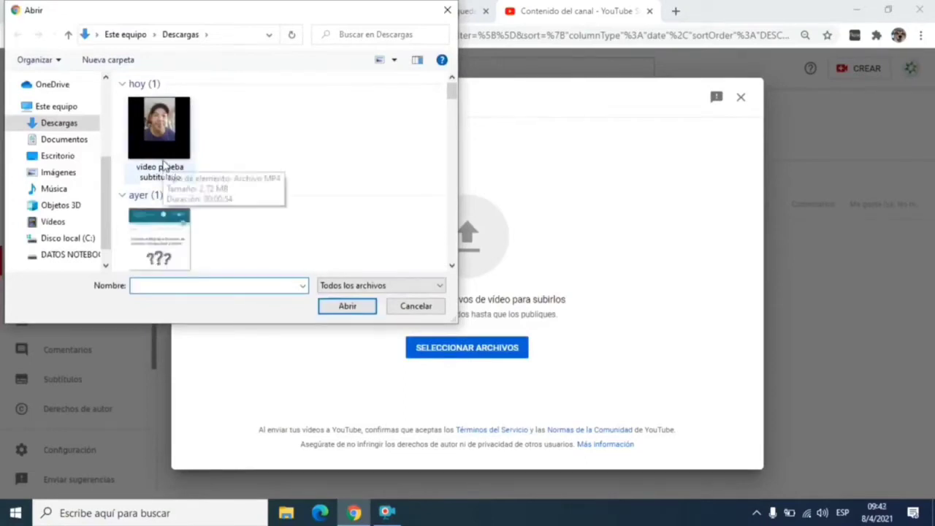
left_click(338, 313)
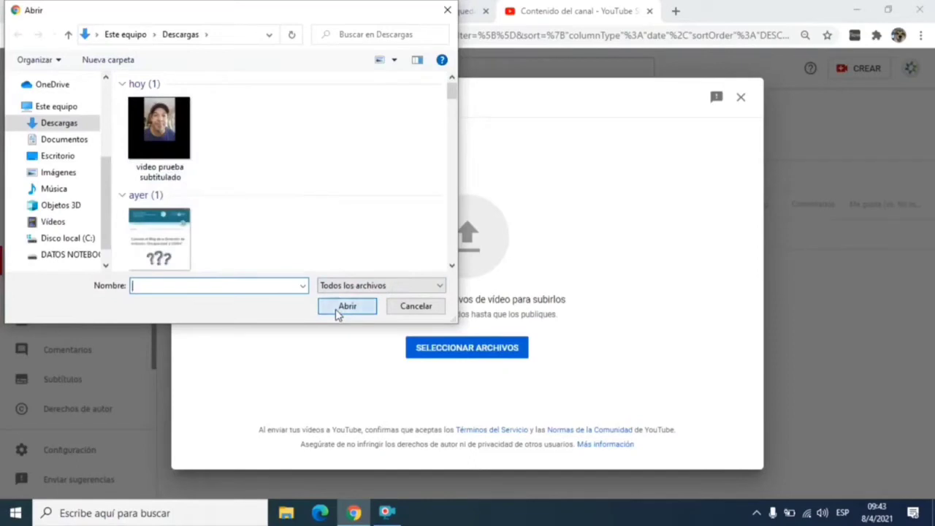
left_click(173, 134)
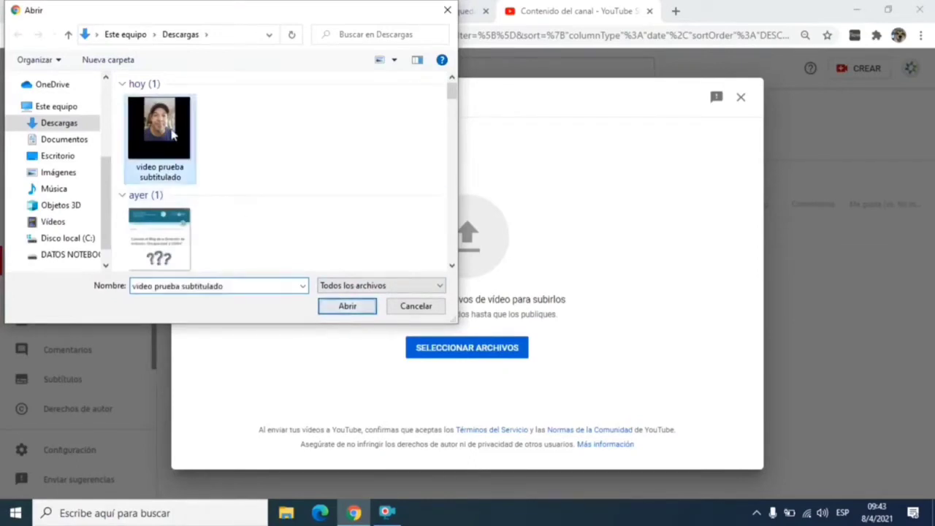
left_click(330, 312)
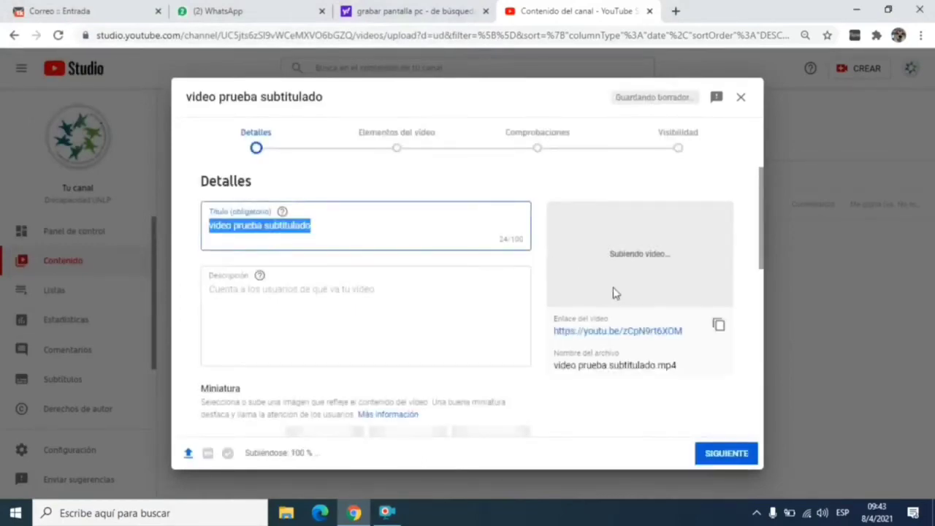
- Enter the video description "tutorial destinado a equipos docentes para que puedan subtitular sus propias producciones académicas"
scroll(694, 263, "down", 1)
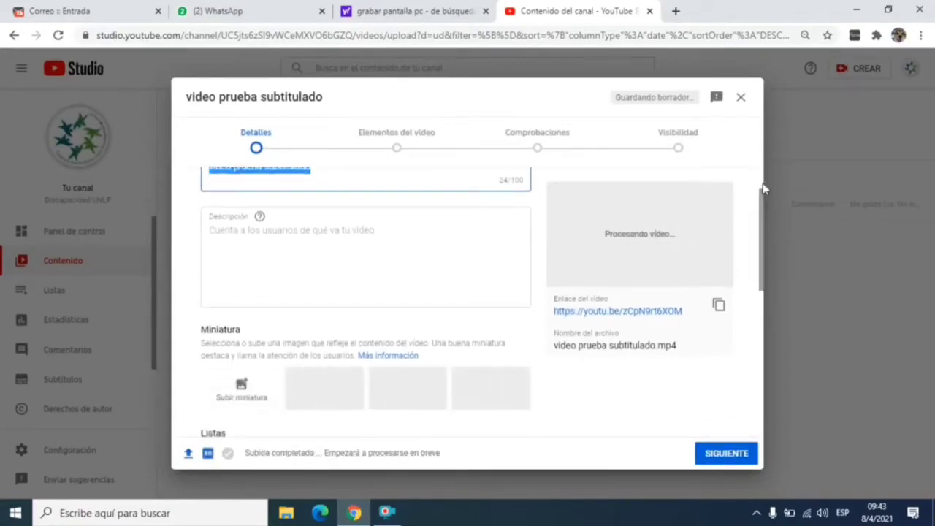
scroll(763, 192, "up", 1)
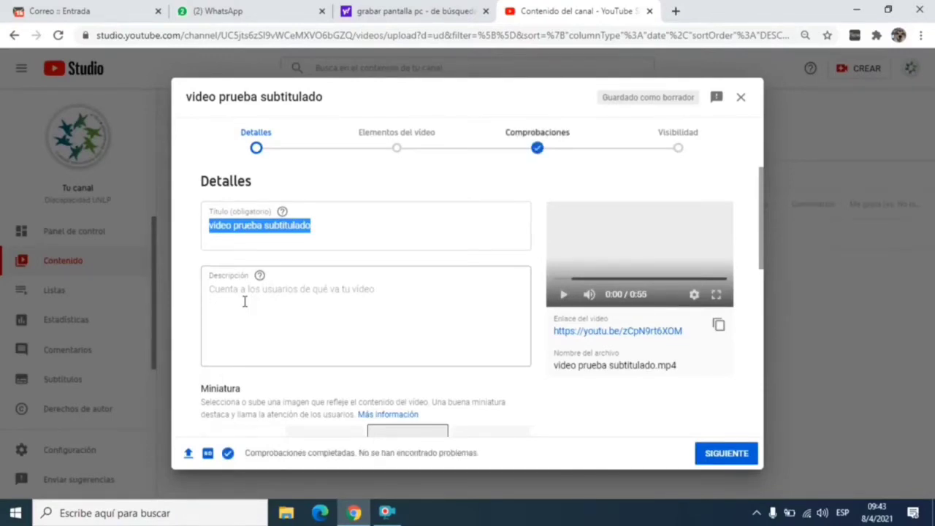
left_click(245, 302)
type("tu")
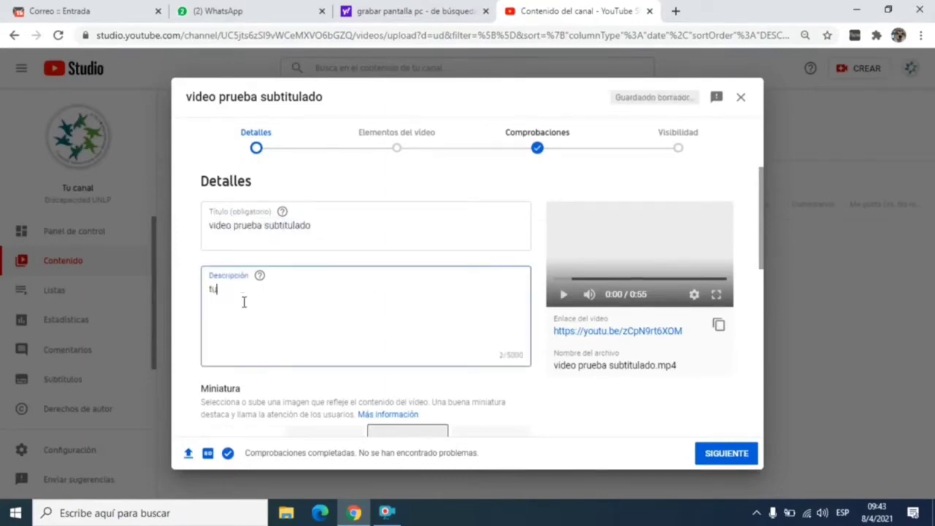
type("torial destinado a equipo")
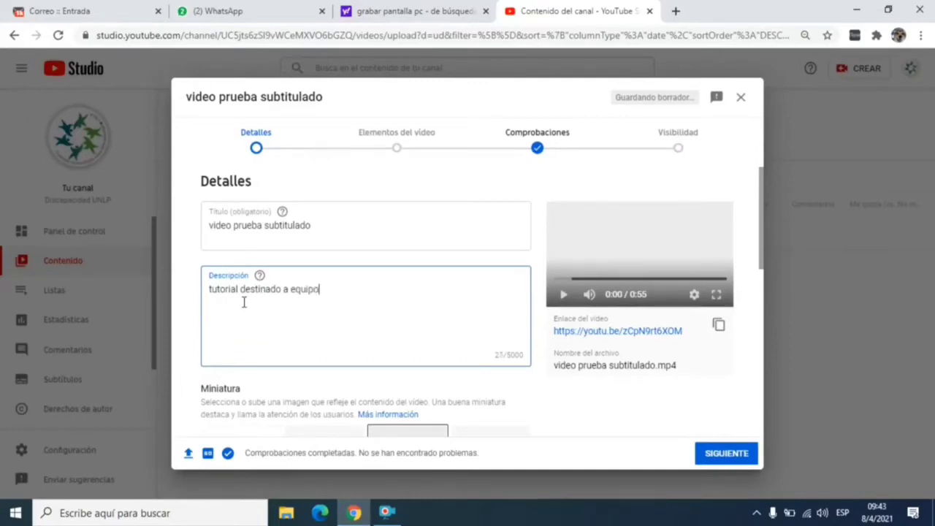
type("s docentes para que pueda")
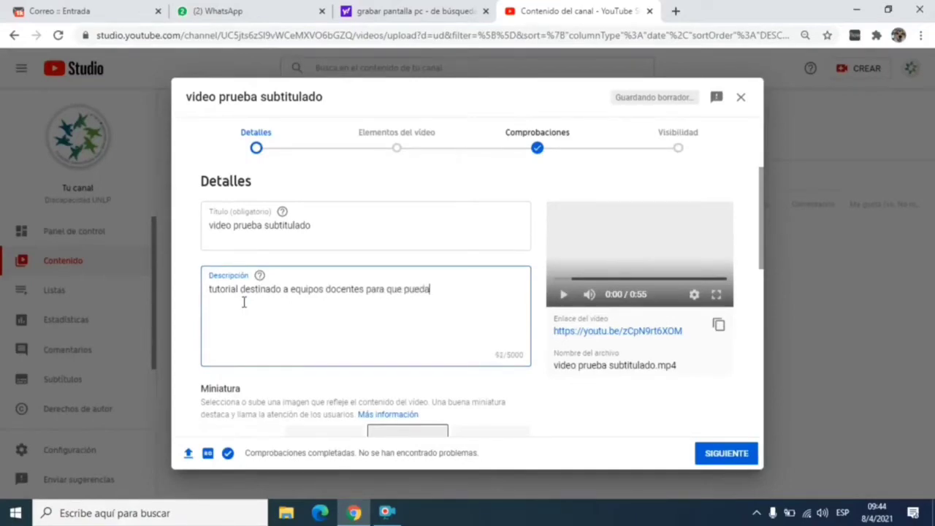
type("n subtitular sus pro")
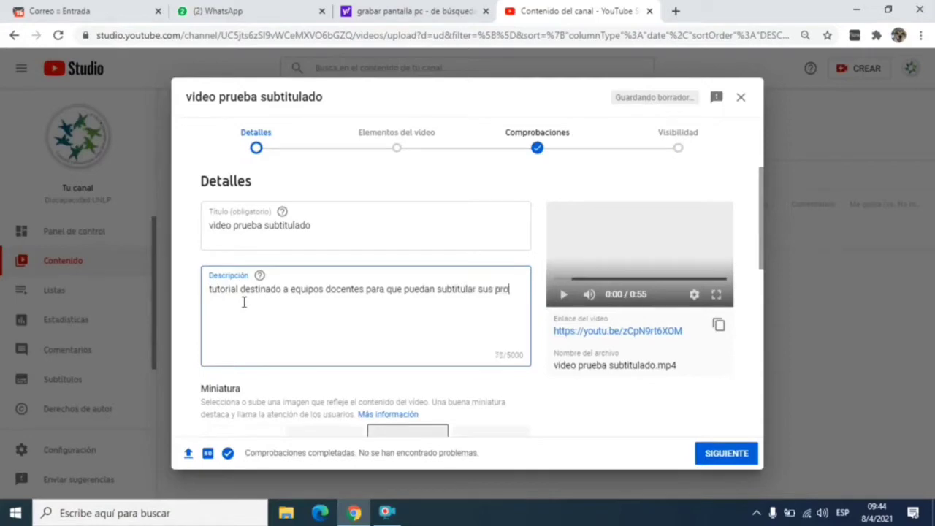
type("pu")
type("ias producciones ac")
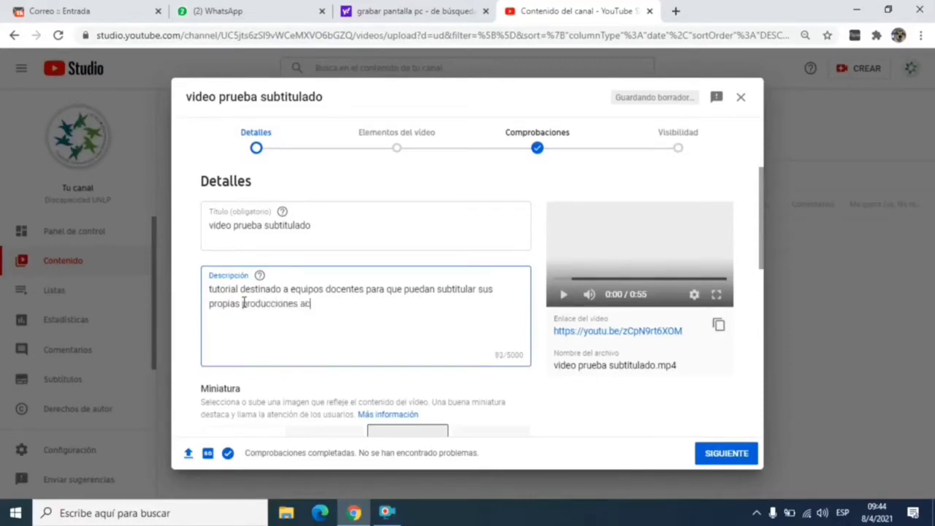
type("adjem")
key("BackSpace")
key("BackSpace")
key("BackSpace")
type("émicas")
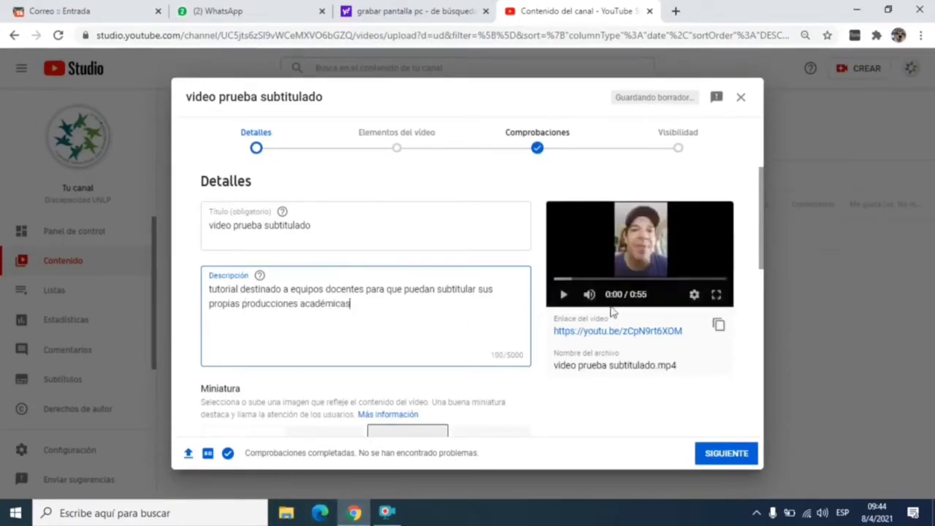
- Declare that the video is not content made for children and continue past the upload details
left_click(724, 453)
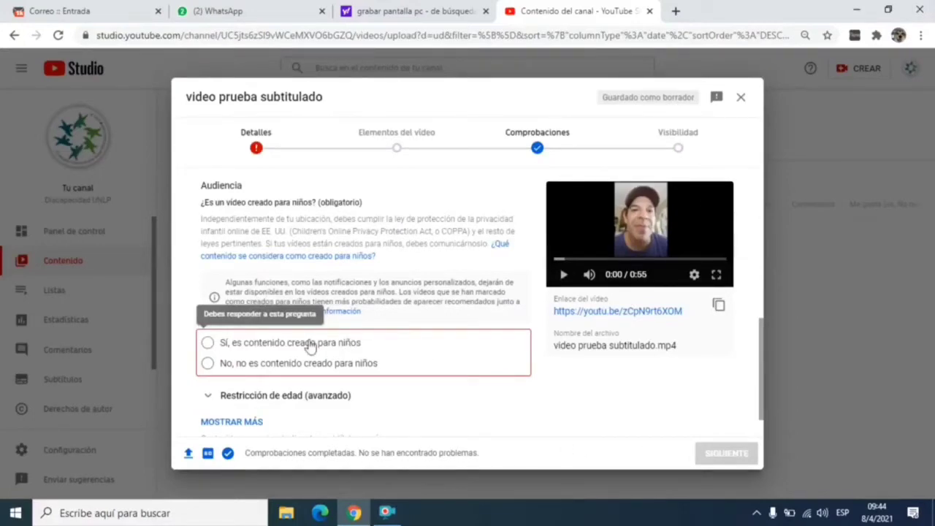
scroll(310, 347, "down", 1)
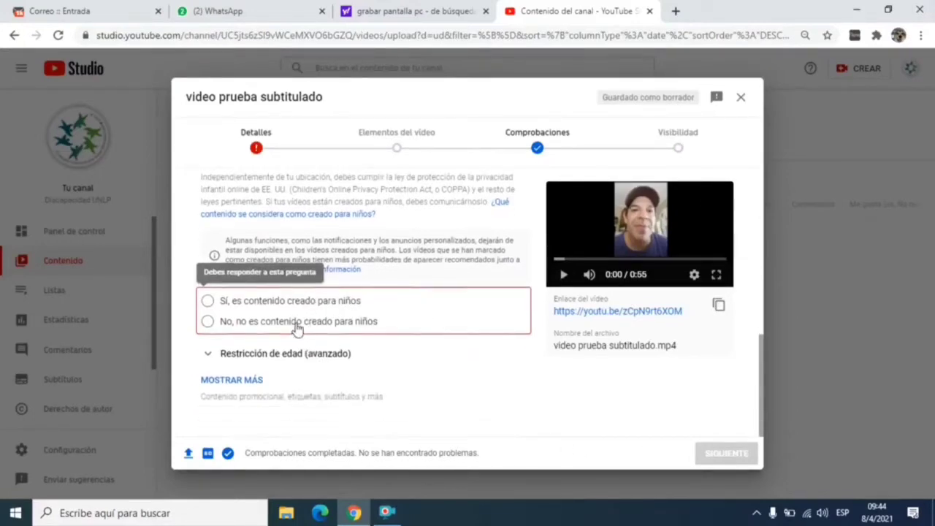
left_click(298, 330)
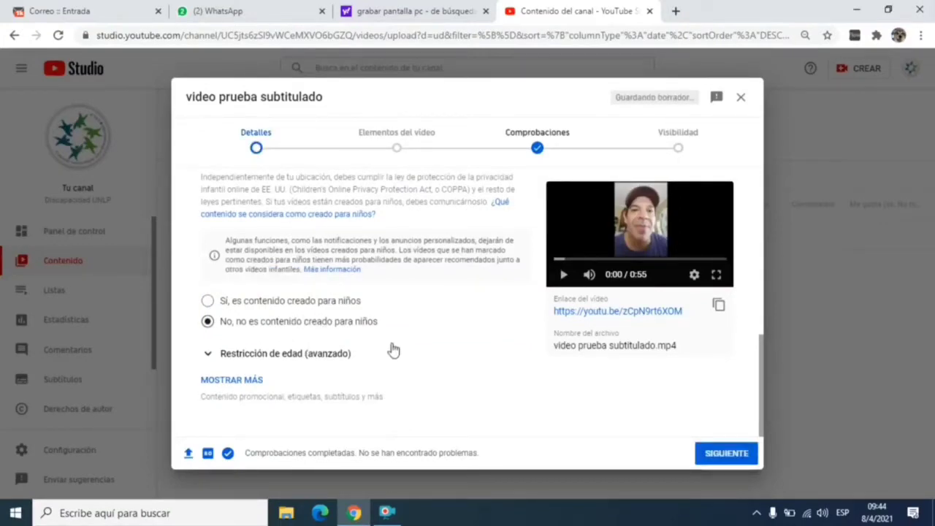
left_click(708, 456)
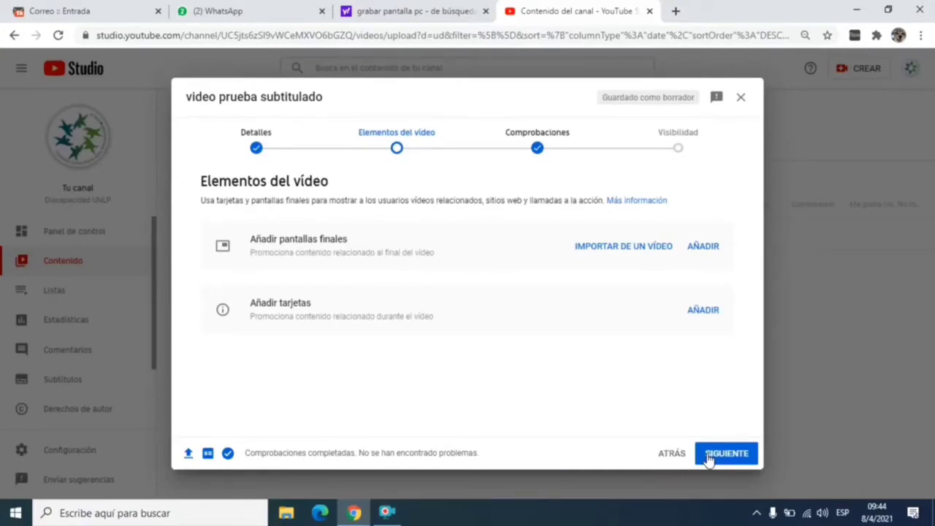
- Continue past the video elements and checks, set the visibility to Oculto, save the video and dismiss the sharing dialog
left_click(709, 456)
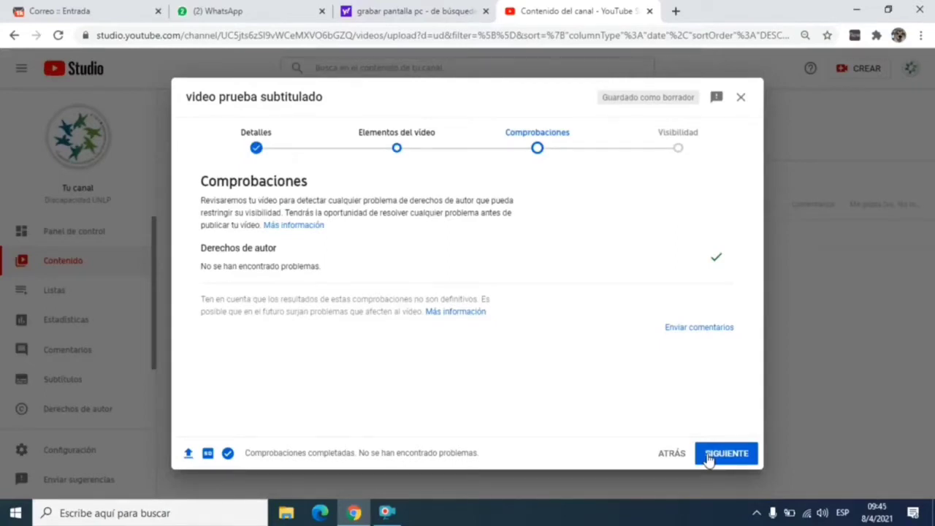
left_click(707, 456)
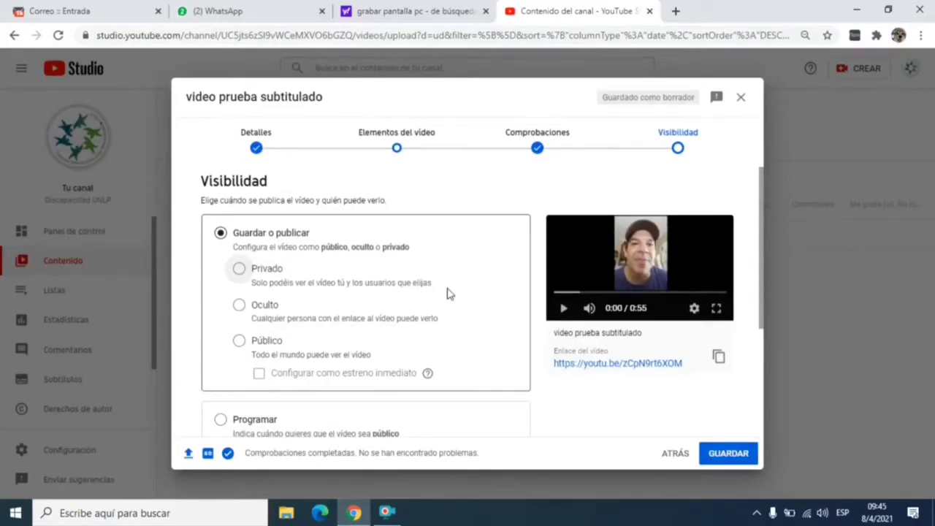
left_click(263, 310)
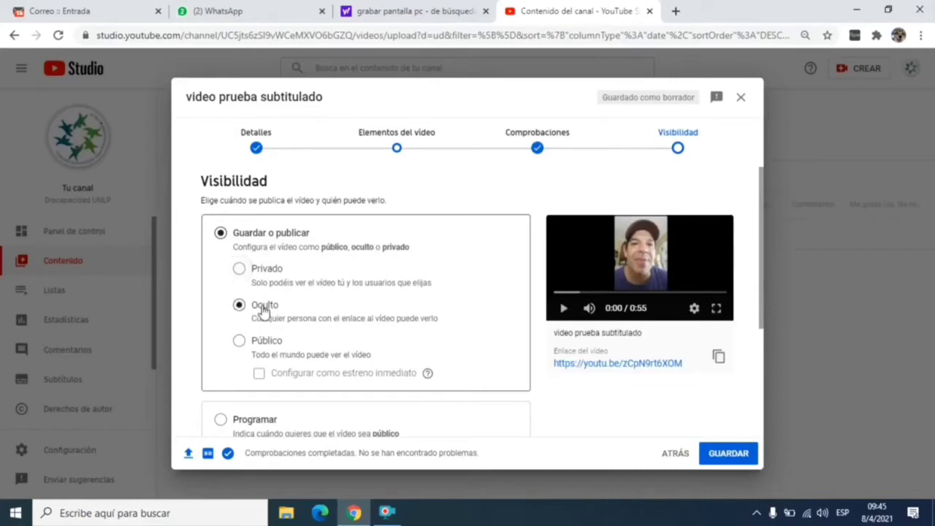
left_click(727, 455)
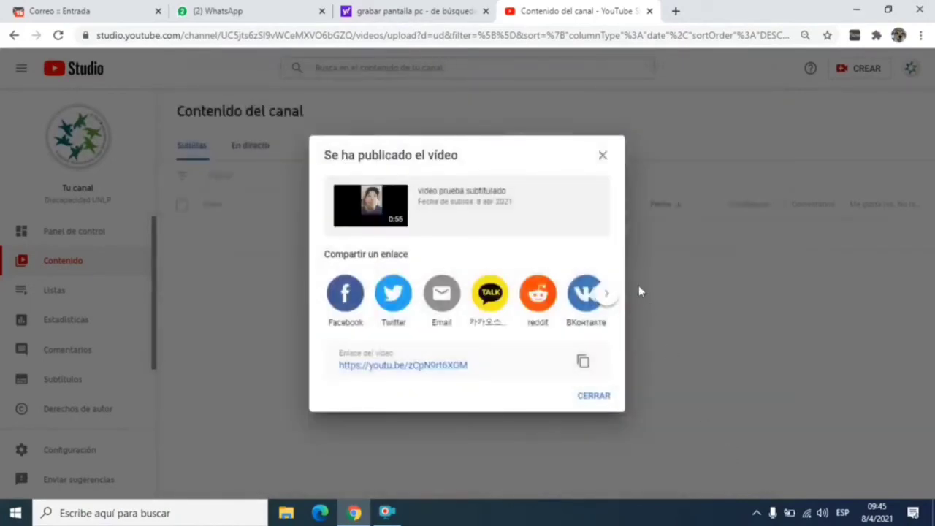
left_click(594, 397)
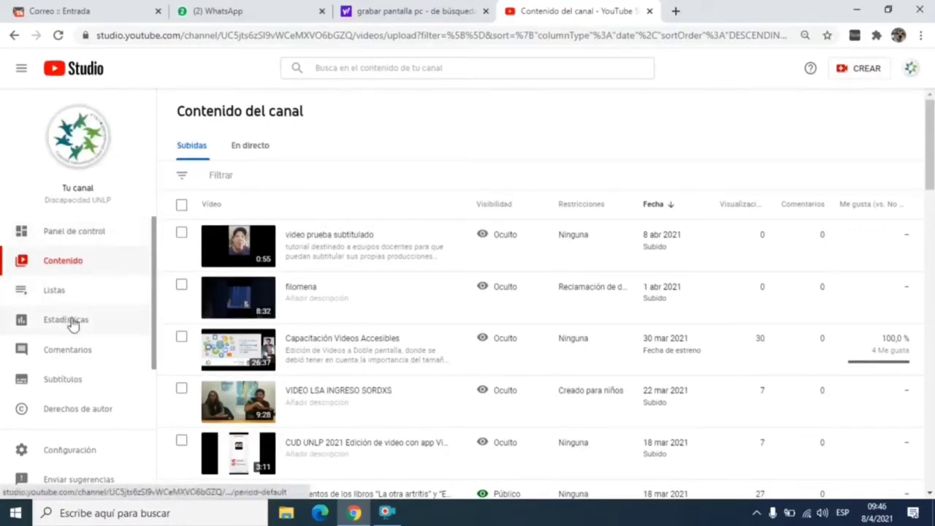
- Open the channel's subtitles for "video prueba subtitulado" and publish a Spanish track using automatic synchronisation, without entering any text
left_click(63, 380)
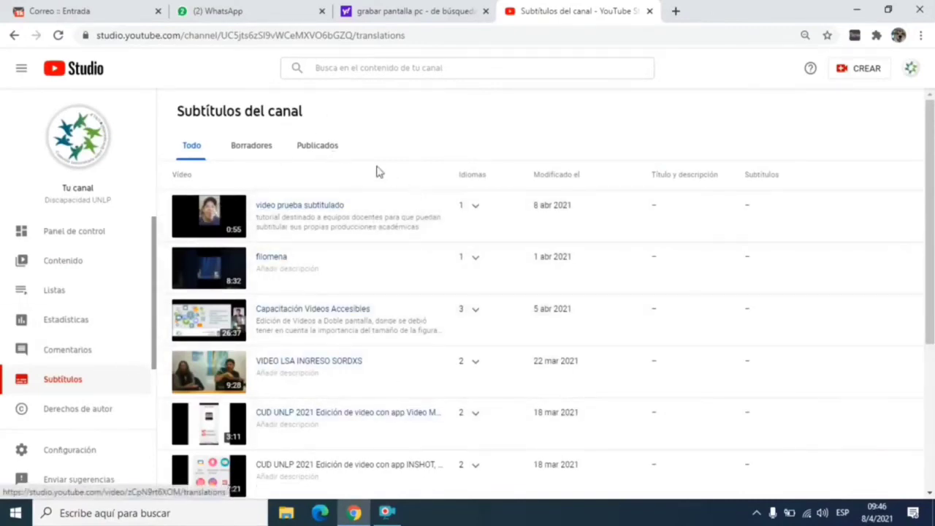
left_click(316, 207)
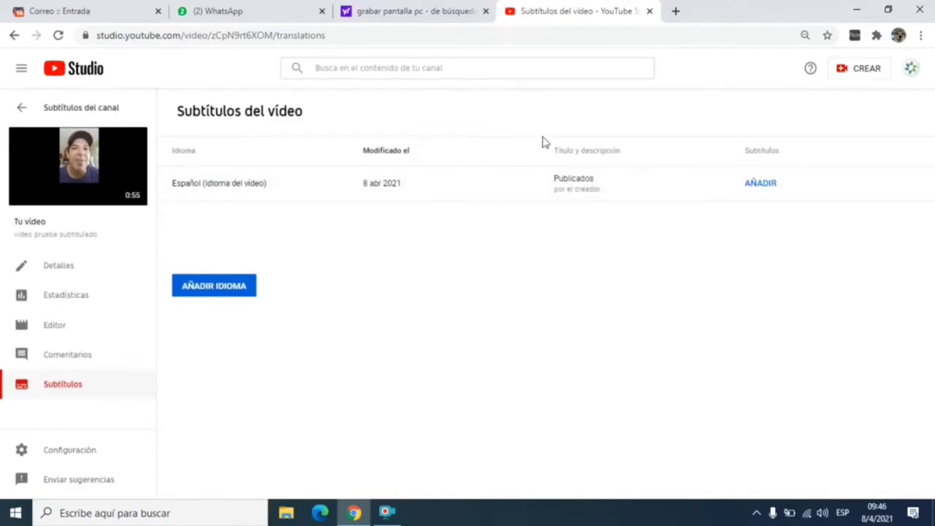
left_click(765, 184)
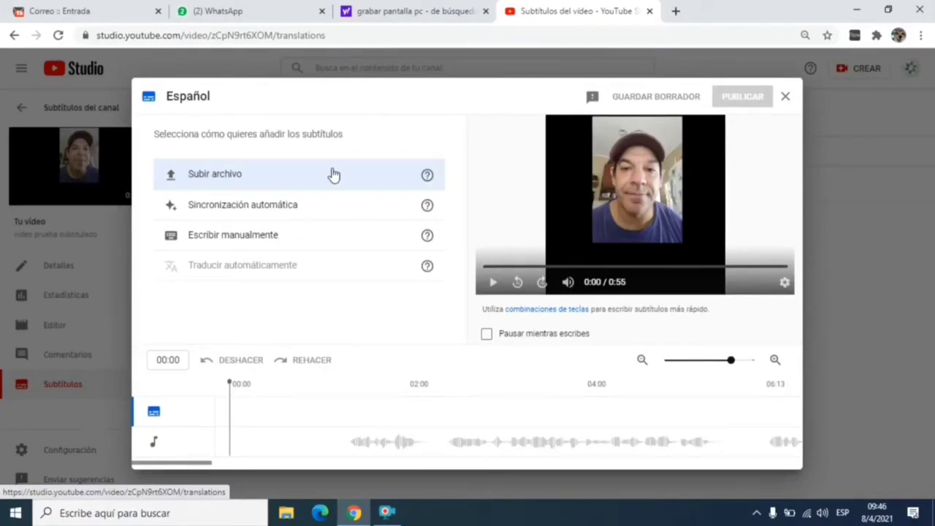
left_click(287, 212)
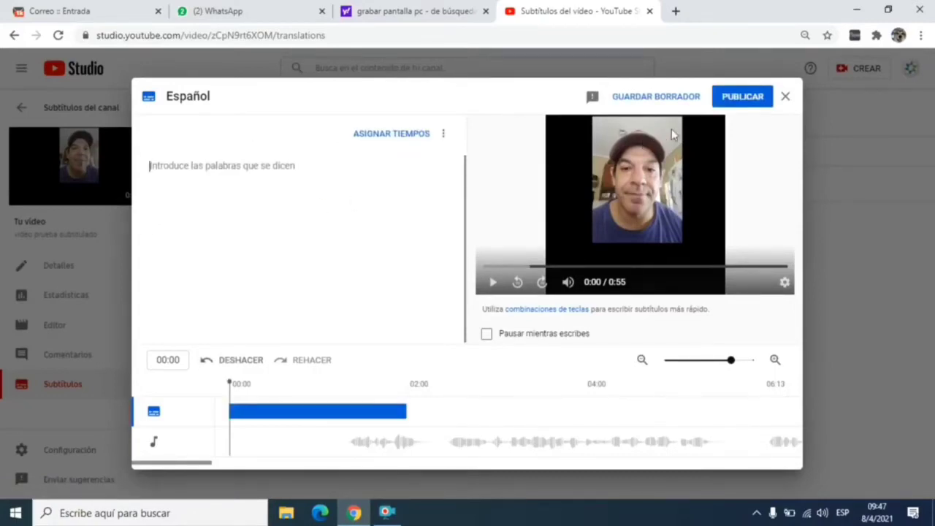
left_click(725, 103)
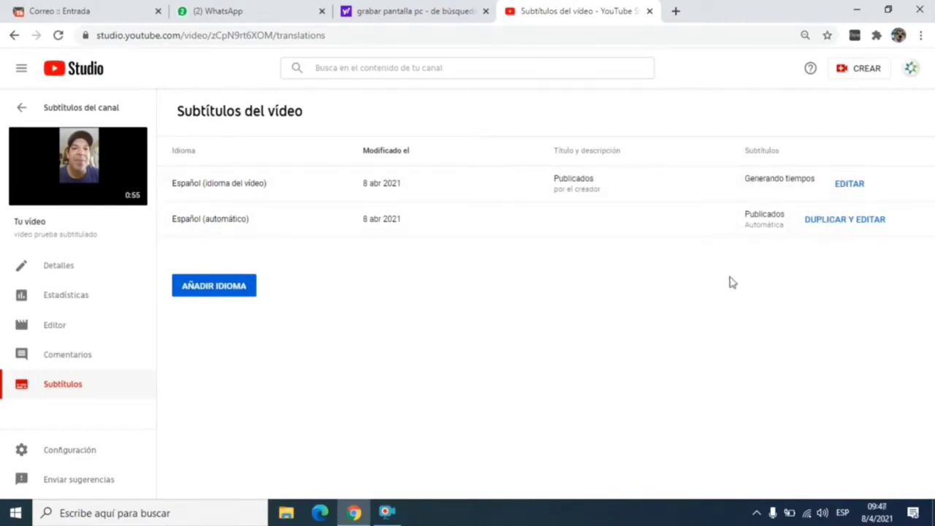
- Check the Spanish track's editor, close it, and duplicate the automatic Spanish subtitles for editing, overwriting the existing Spanish draft
left_click(855, 184)
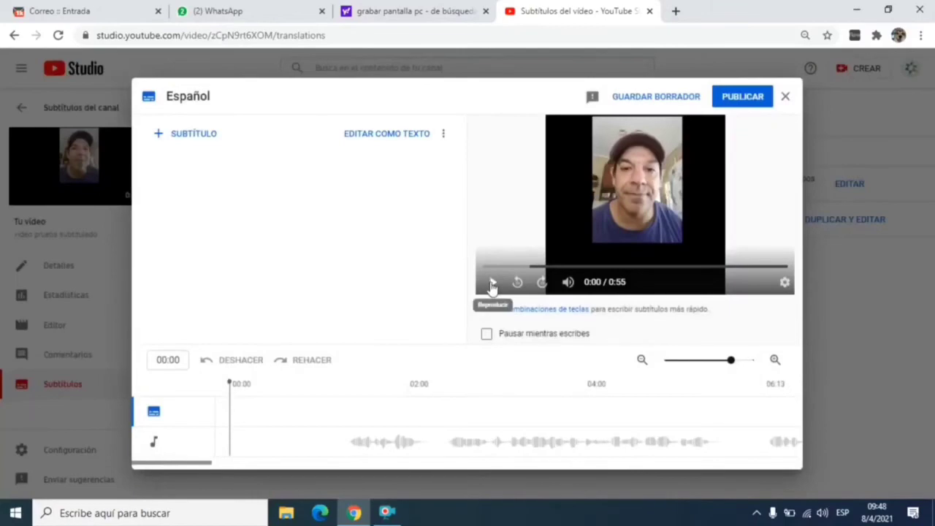
left_click(786, 97)
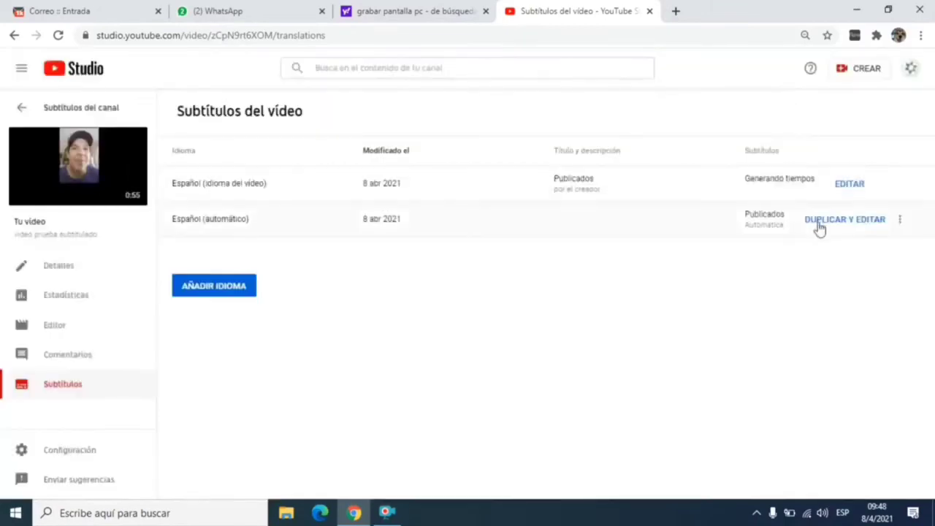
left_click(818, 223)
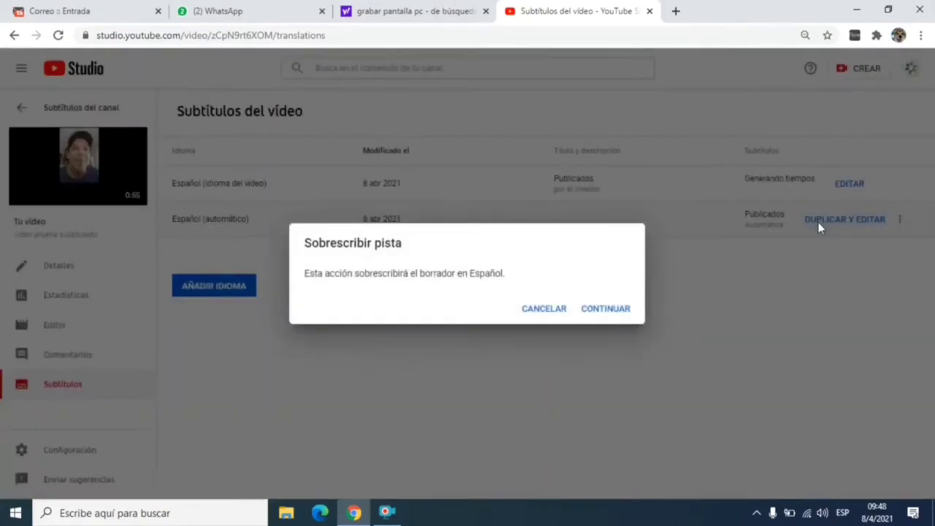
left_click(606, 311)
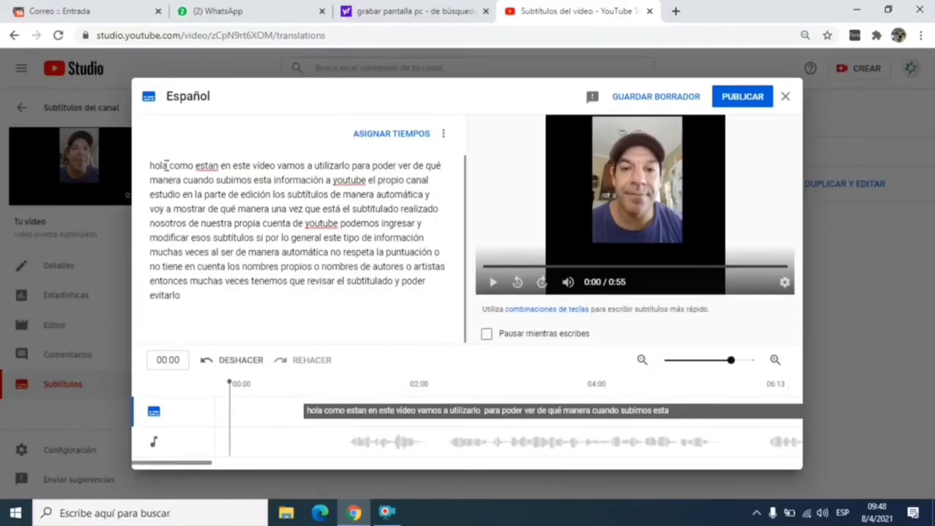
- Replace the opening word "hola" of the subtitle text with the capitalised "Hola"
left_click(166, 165)
key("BackSpace")
key("BackSpace")
key("BackSpace")
key("BackSpace")
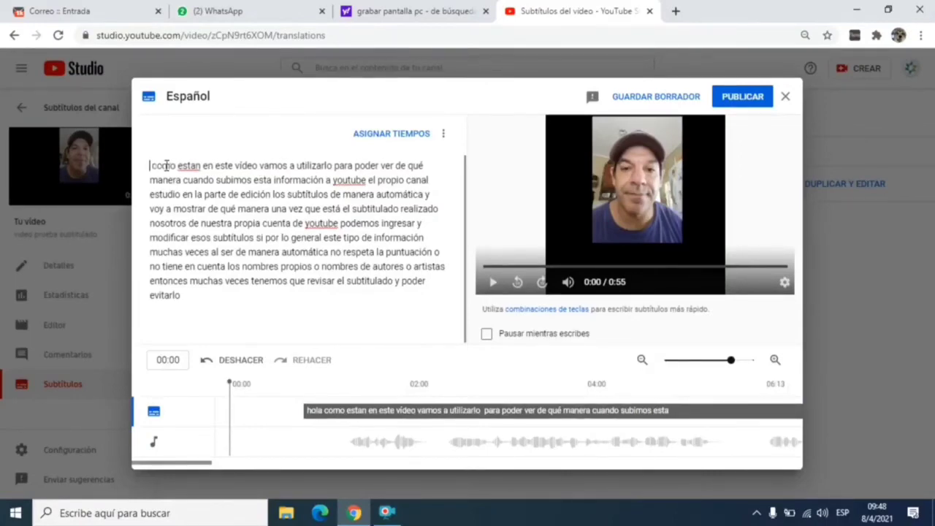
type("Hola")
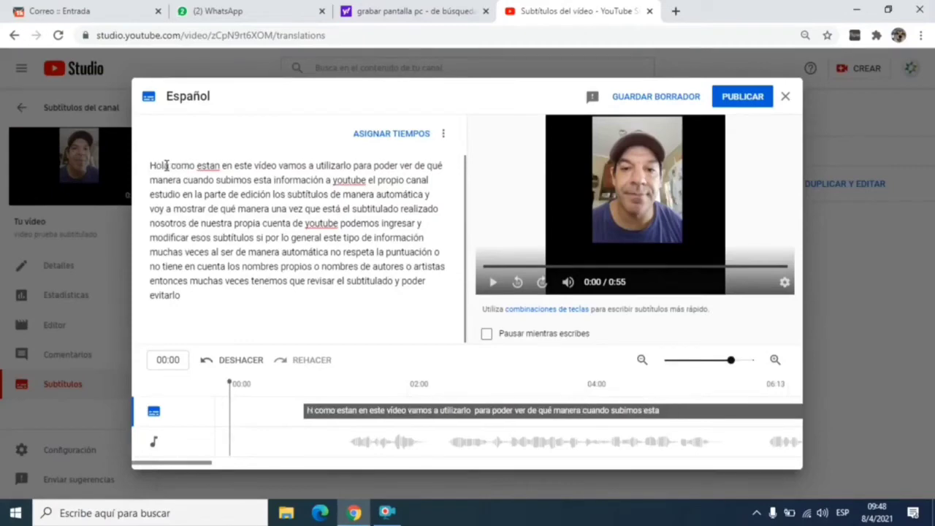
- Correct "estan" in the opening phrase of the subtitle text to "están?"
left_click(219, 166)
key("BackSpace")
key("BackSpace")
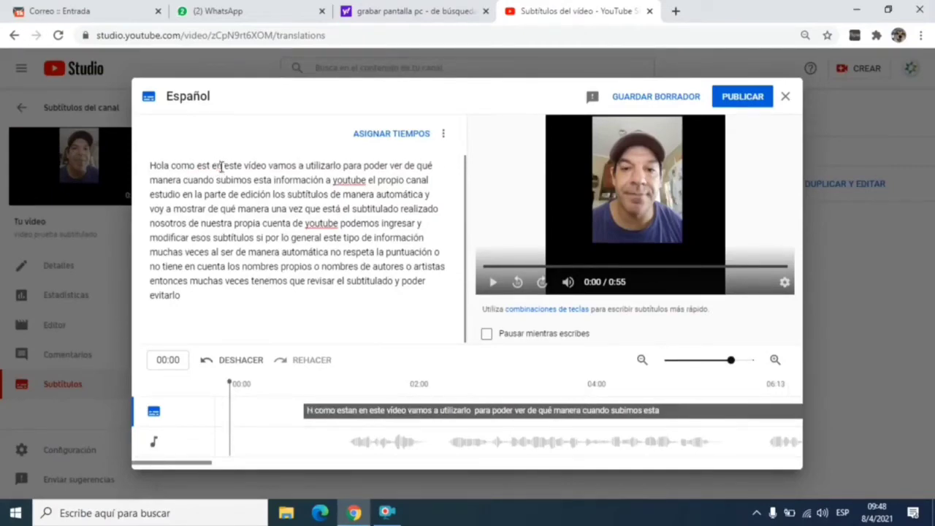
type("án")
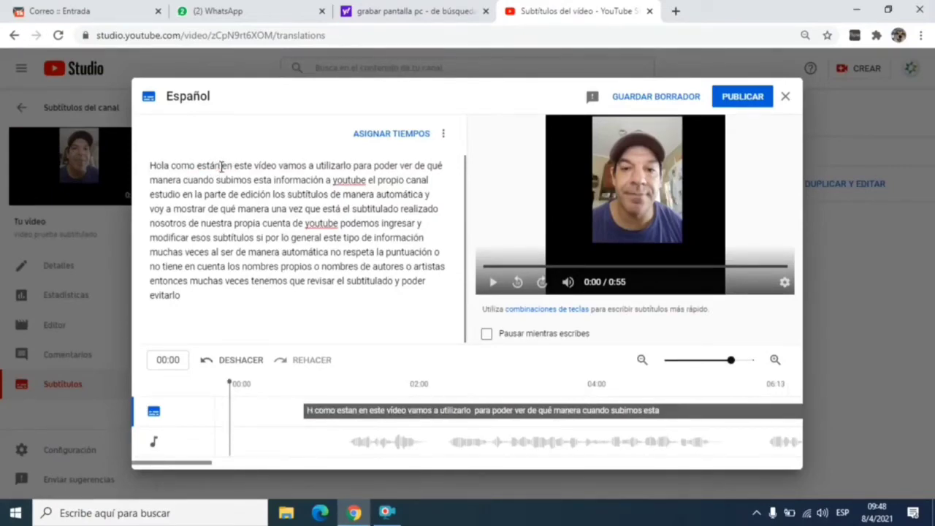
type("?")
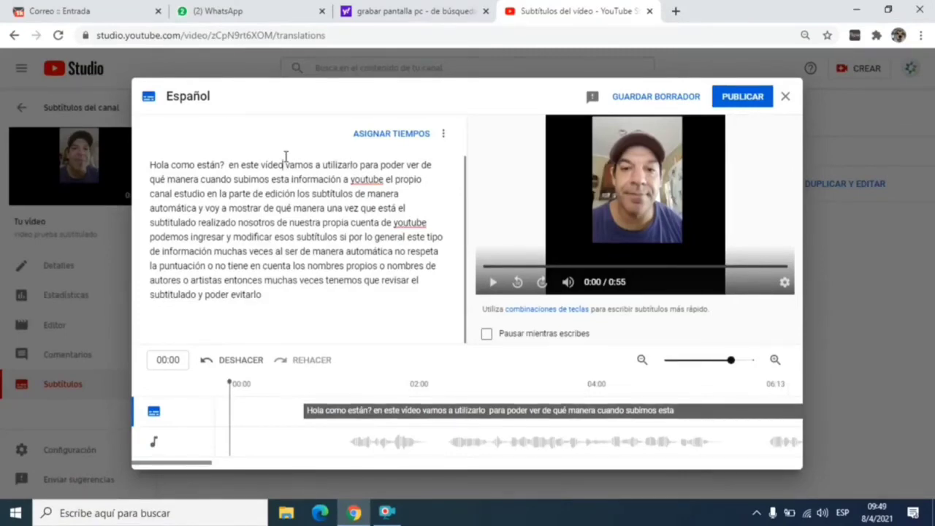
- End the first sentence with a period after "información a youtube" and capitalise the following word as "El"
left_click(283, 165)
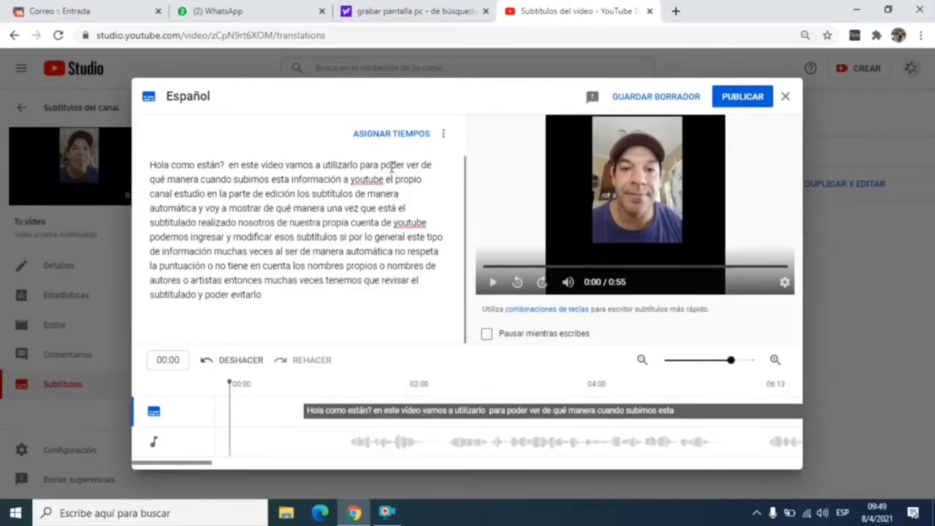
left_click(207, 194)
left_click(380, 179)
type(",")
key("ctrl+k")
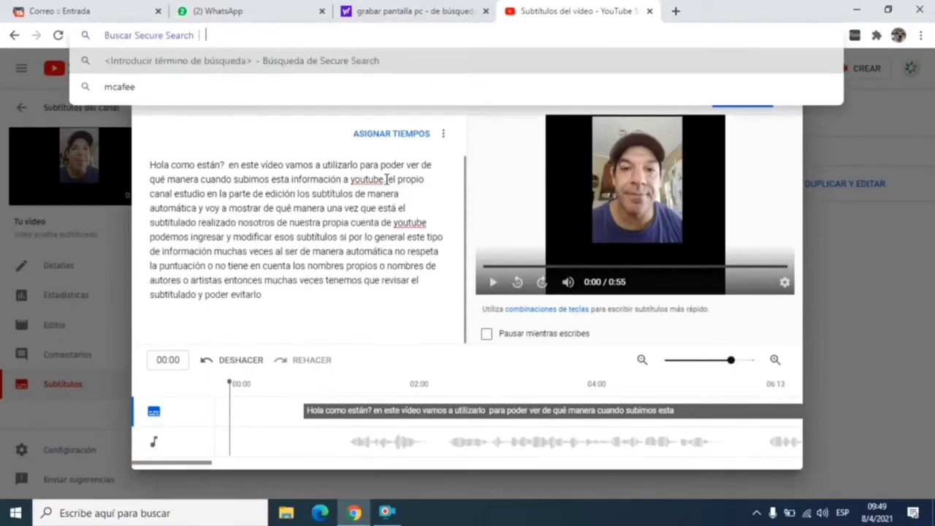
type("E")
left_click(432, 208)
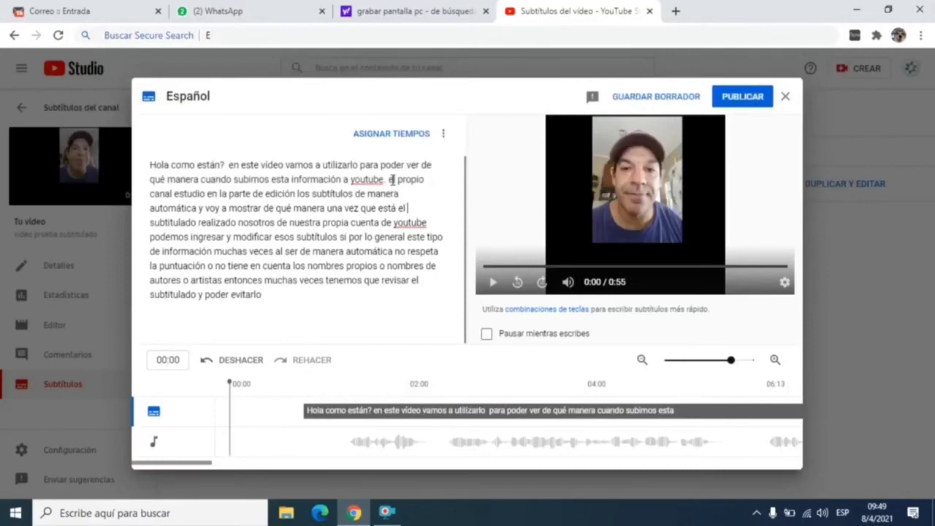
left_click(391, 179)
key("BackSpace")
type("E")
- Replace the closing word "evitarlo" of the subtitle text with "editarlo" and publish the Spanish subtitles
key("BackSpace")
key("BackSpace")
key("BackSpace")
key("BackSpace")
key("BackSpace")
key("BackSpace")
key("BackSpace")
type("dirtlo")
key("BackSpace")
key("BackSpace")
key("BackSpace")
key("BackSpace")
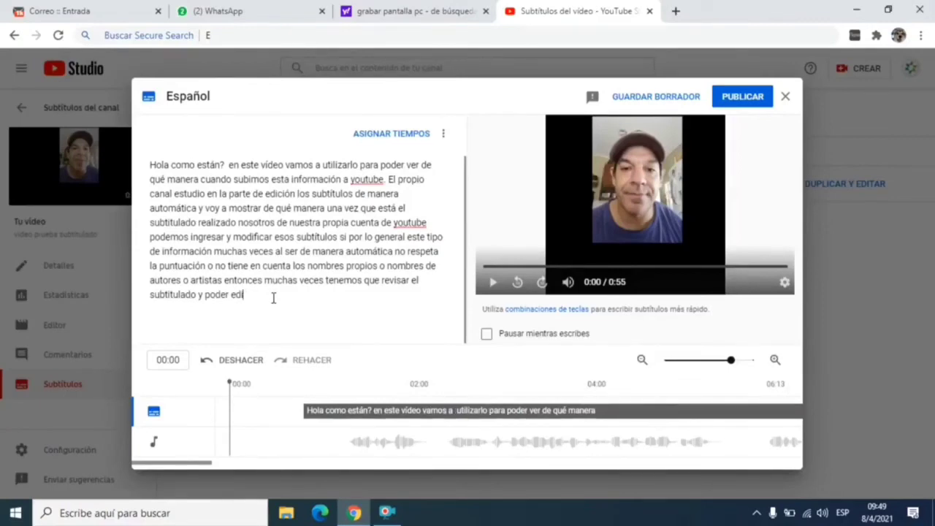
type("tarlo")
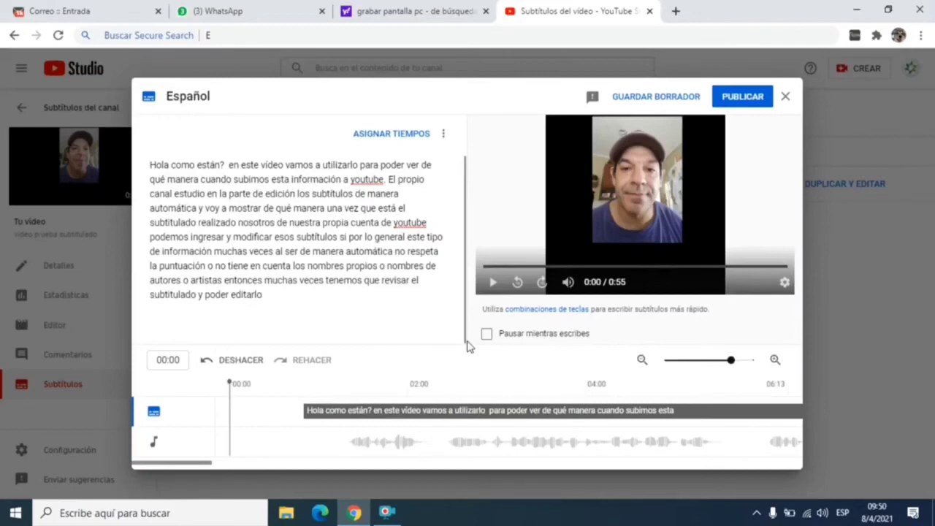
left_click(742, 97)
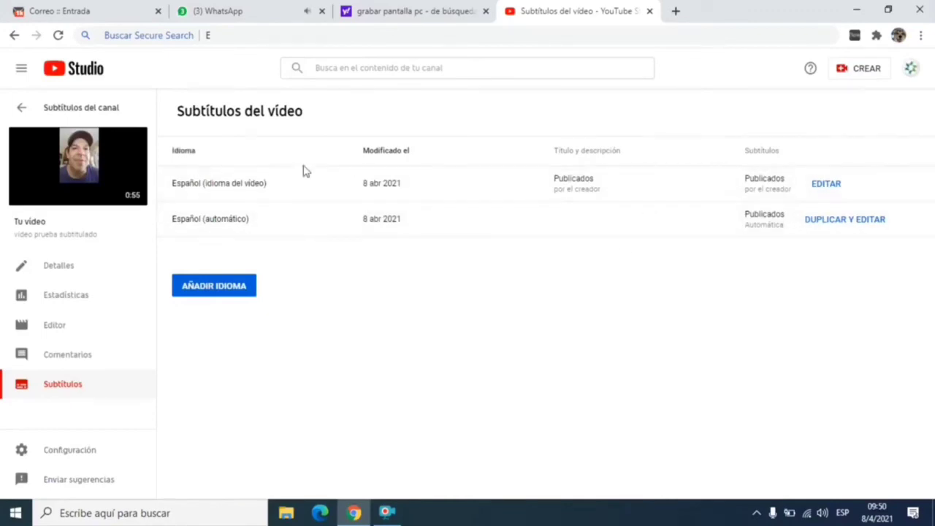
- Duplicate the automatic Spanish subtitles again, overwriting the Spanish draft, to check their text, and close the editor without editing
left_click(815, 224)
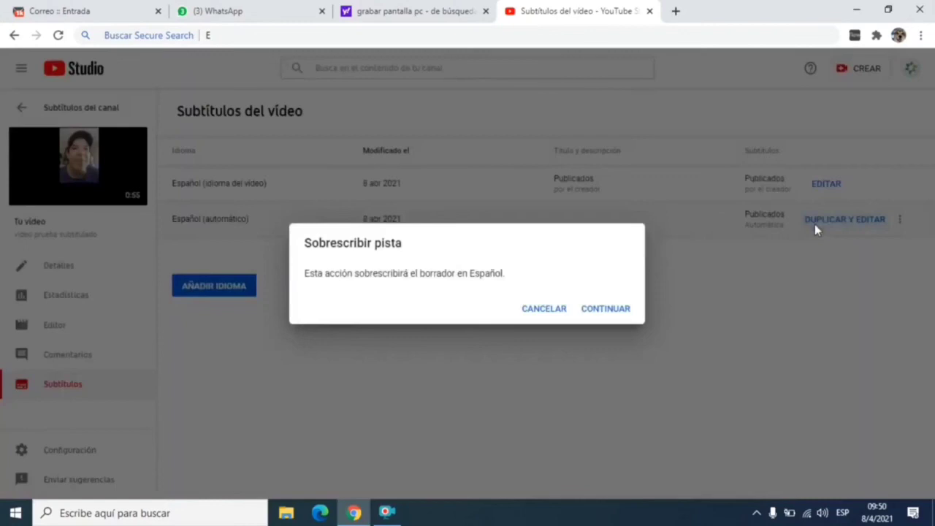
left_click(611, 312)
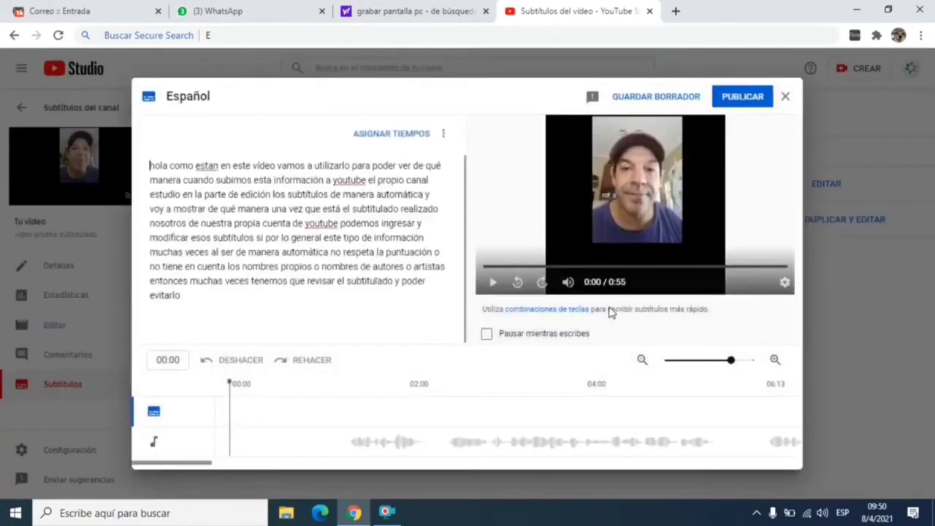
left_click(785, 95)
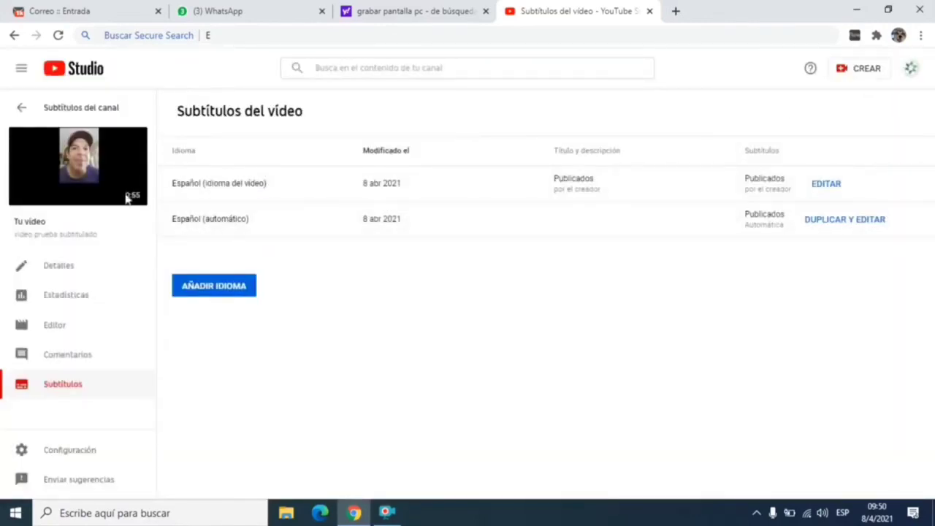
- Play "video prueba subtitulado" on its YouTube watch page to check the subtitles, and close the page
left_click(80, 169)
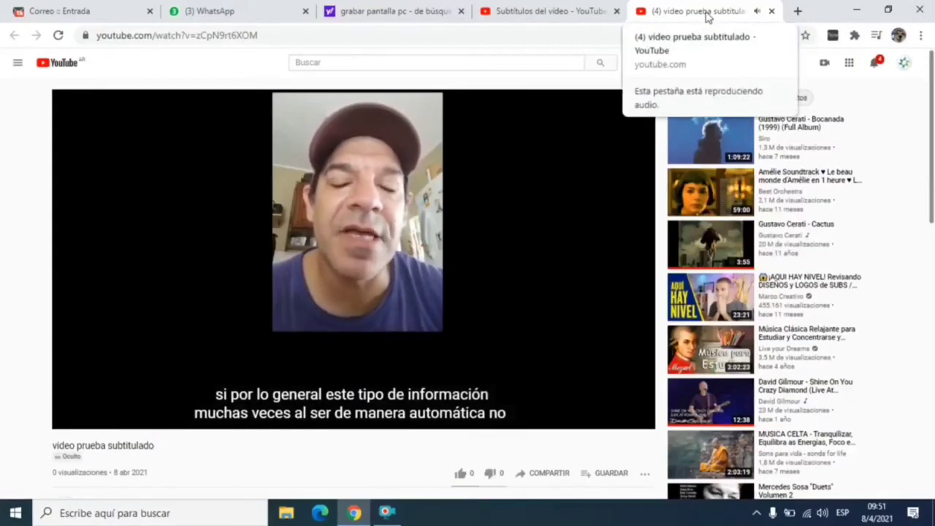
left_click(771, 11)
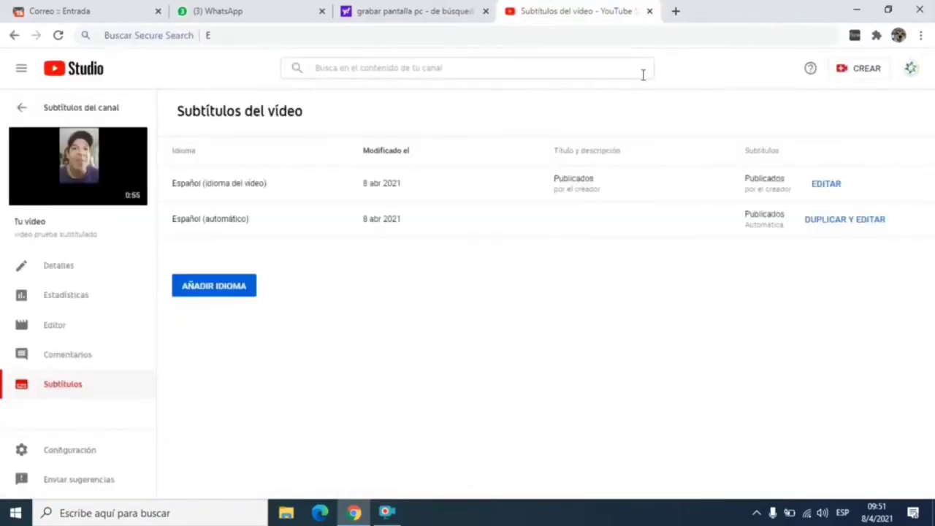